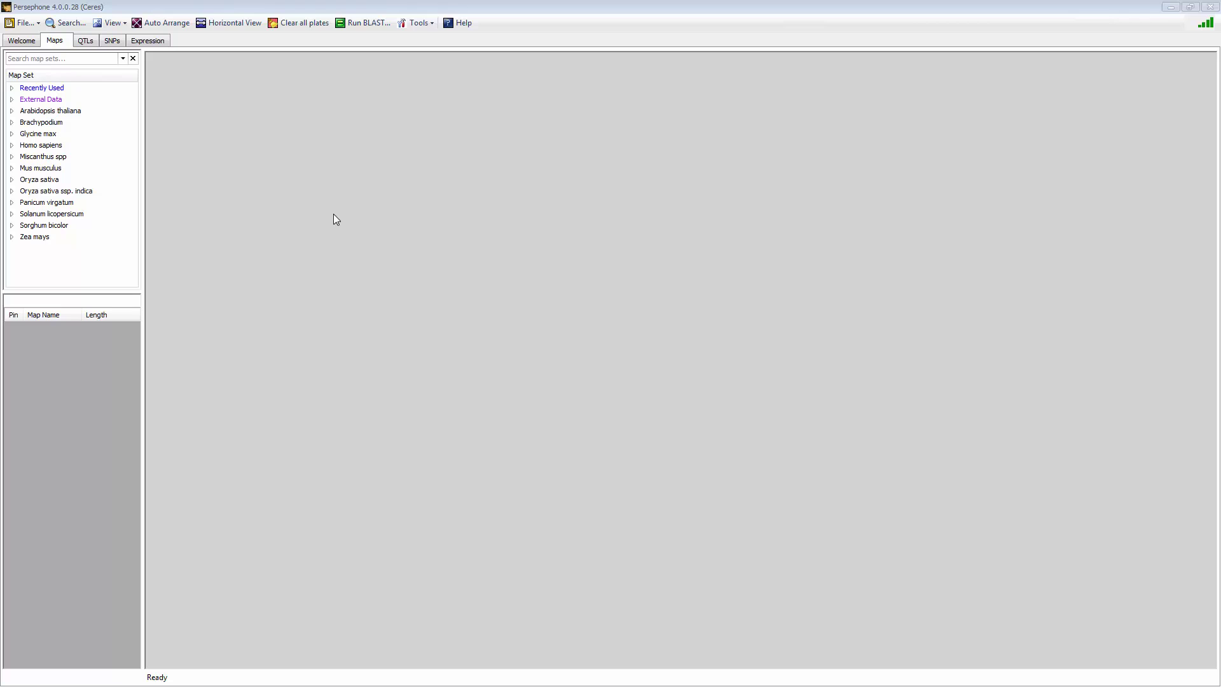
Step: Display a Synteny Matrix of Corn B73_RefGen_v2 against Sorghum annotation, stopping the loading partway
left_click(429, 24)
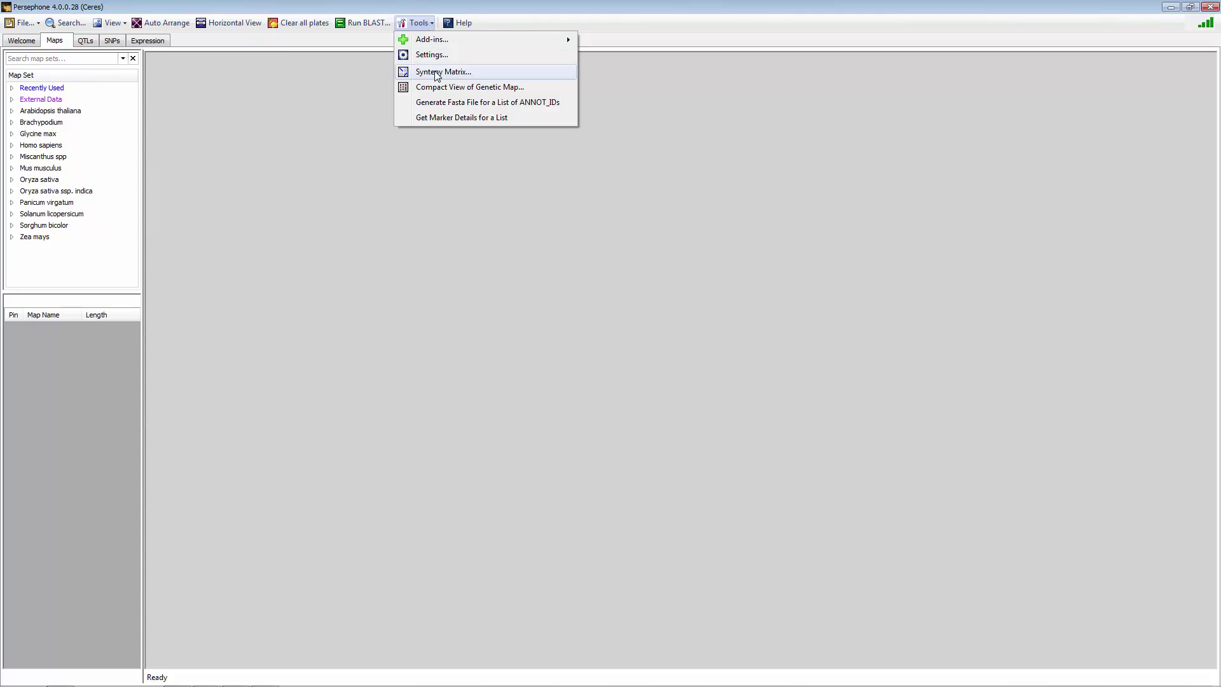
left_click(437, 73)
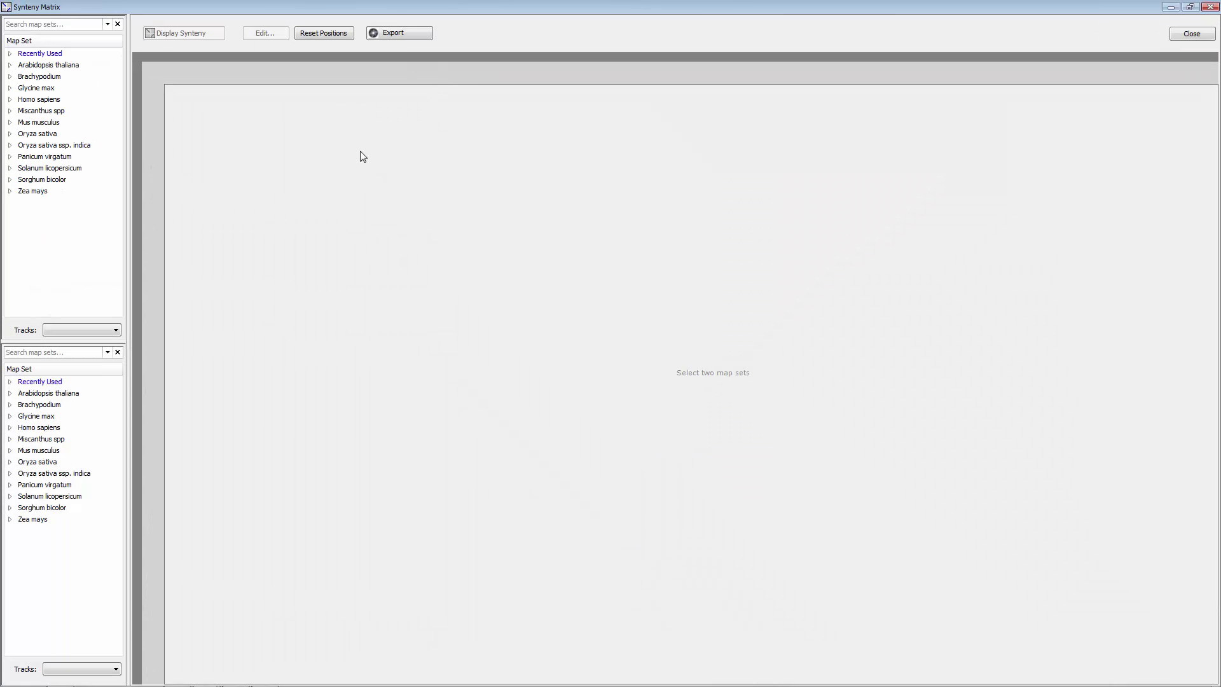
left_click(10, 191)
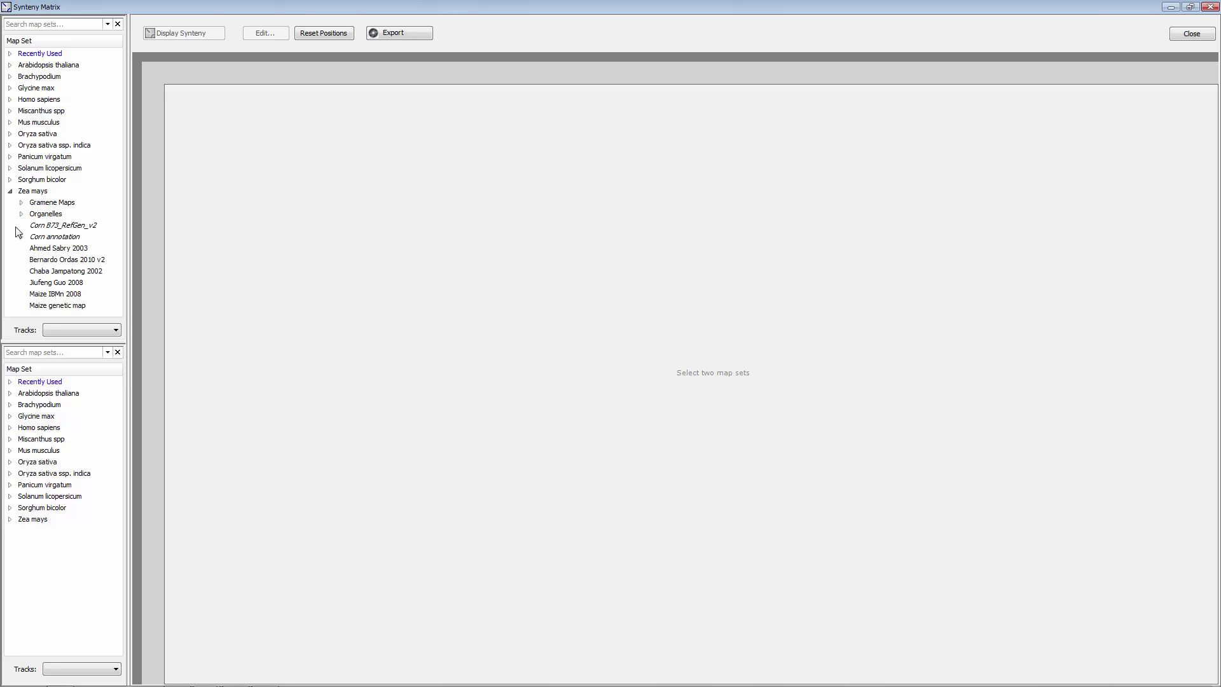
left_click(64, 226)
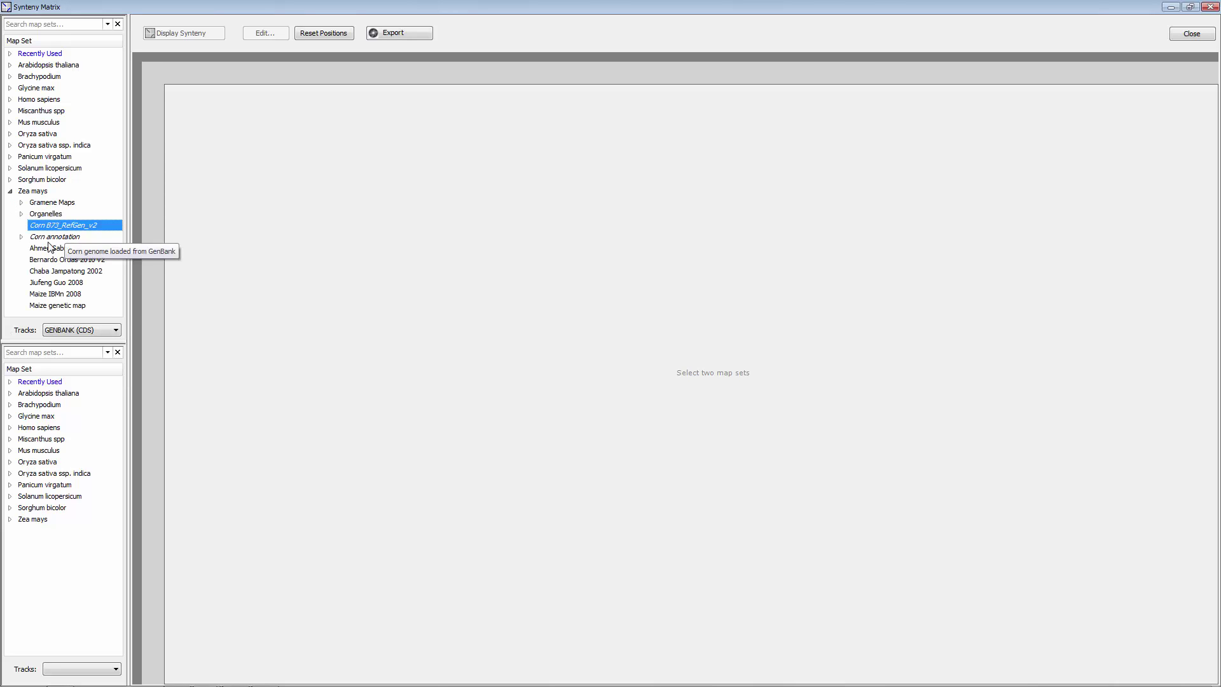
left_click(11, 508)
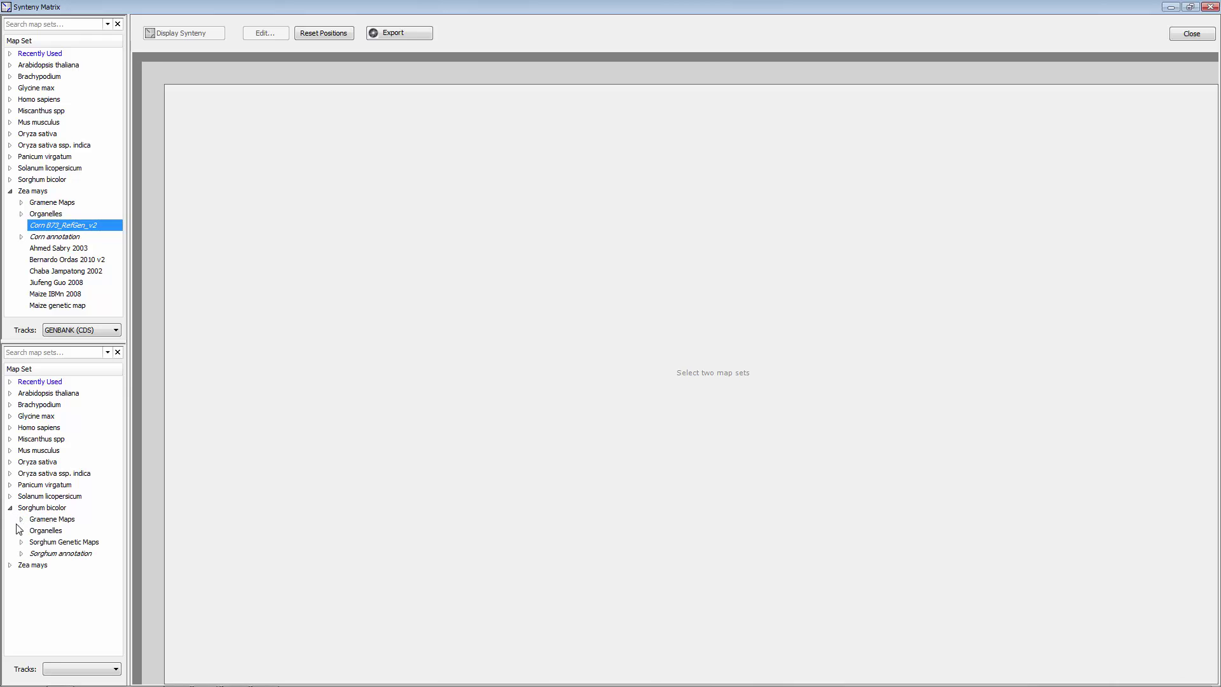
left_click(66, 557)
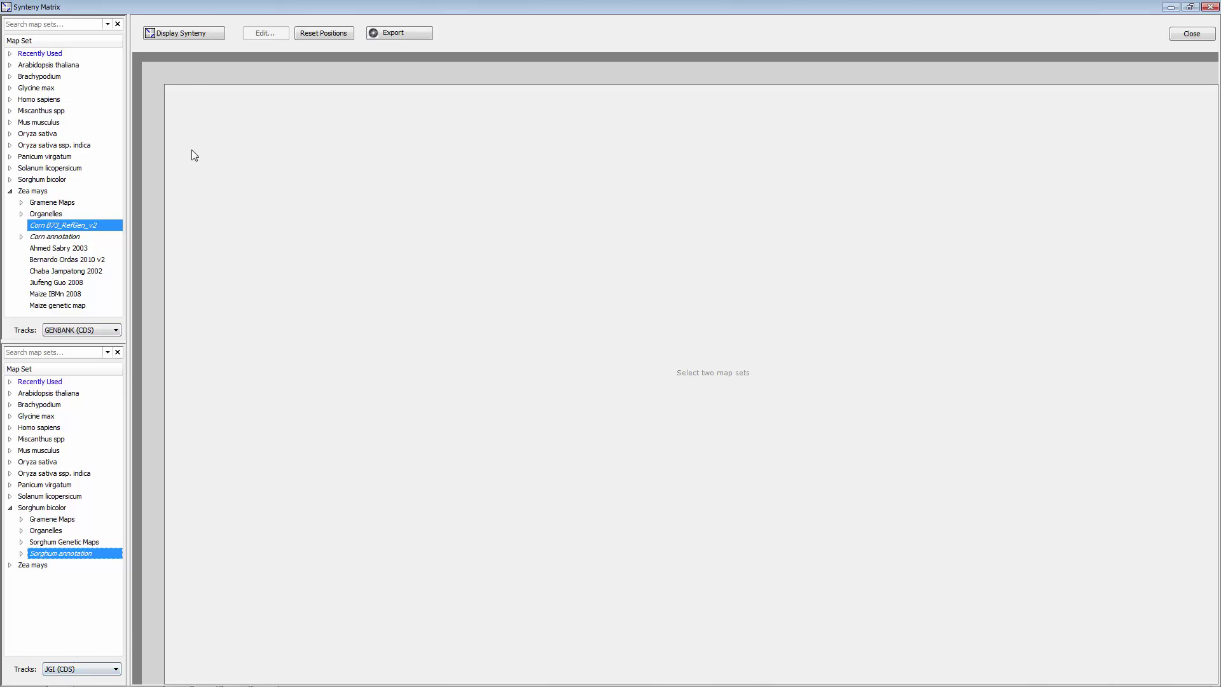
left_click(189, 36)
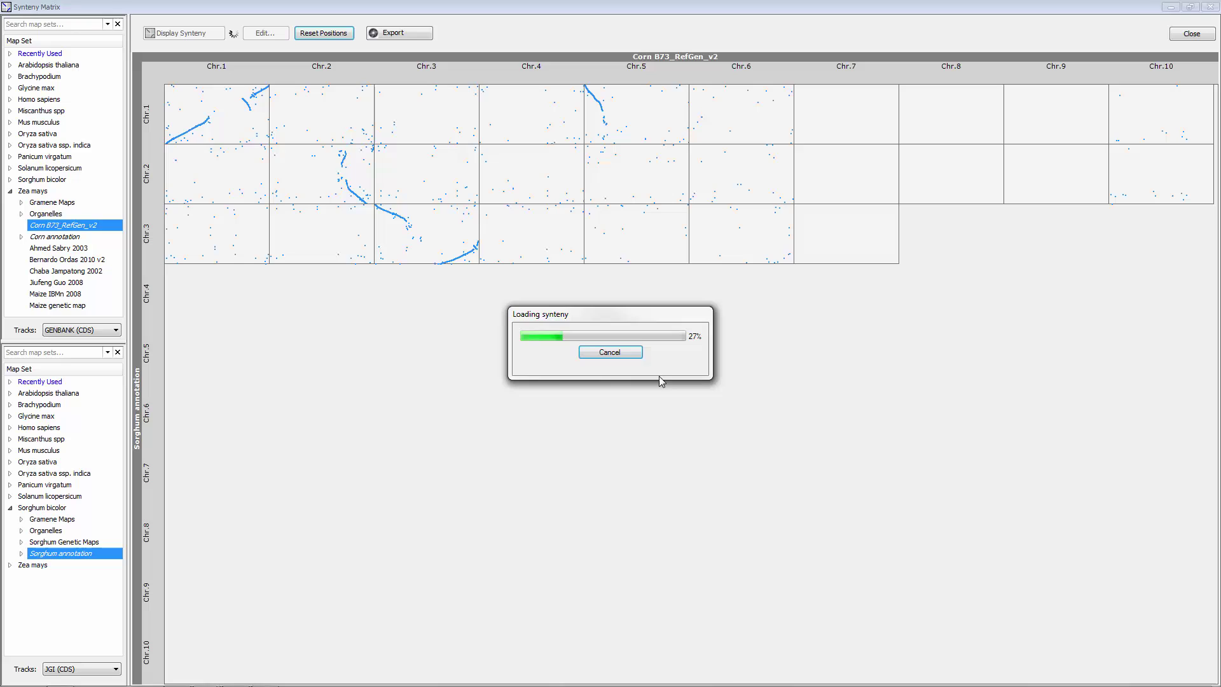
left_click(610, 353)
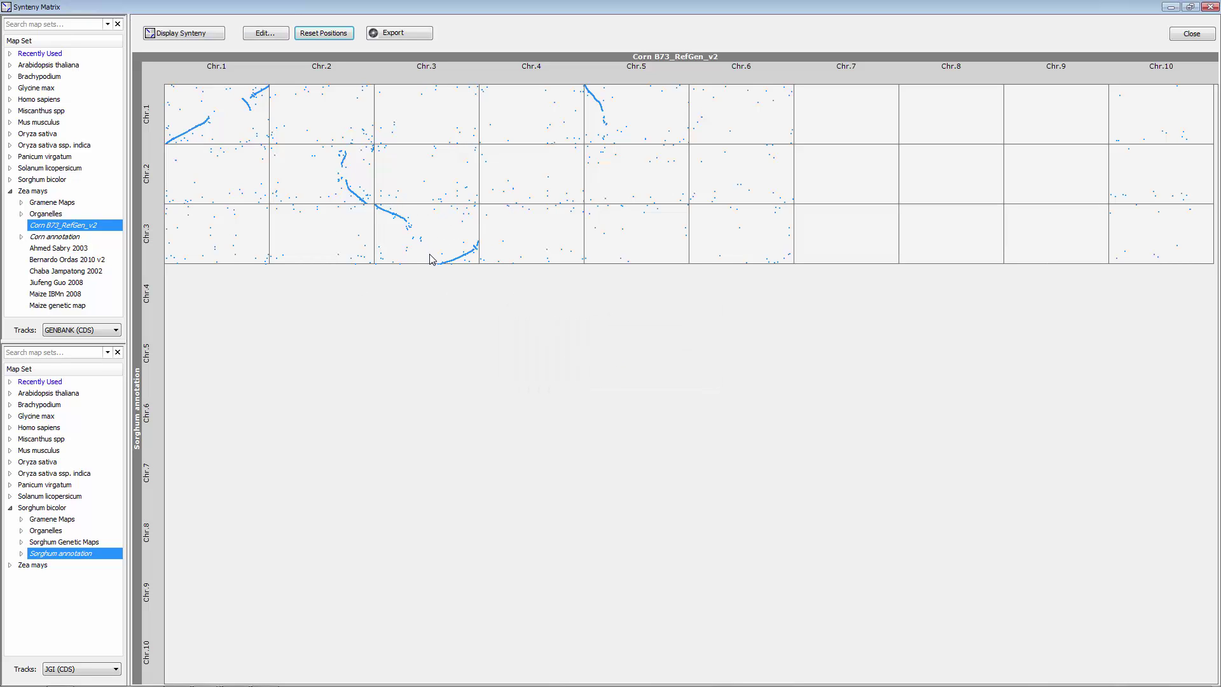
Step: Open the corn Chr.3 and sorghum Chr.3 maps from their shared matrix cell and auto arrange the resulting plates
left_click_drag(431, 243, 480, 267)
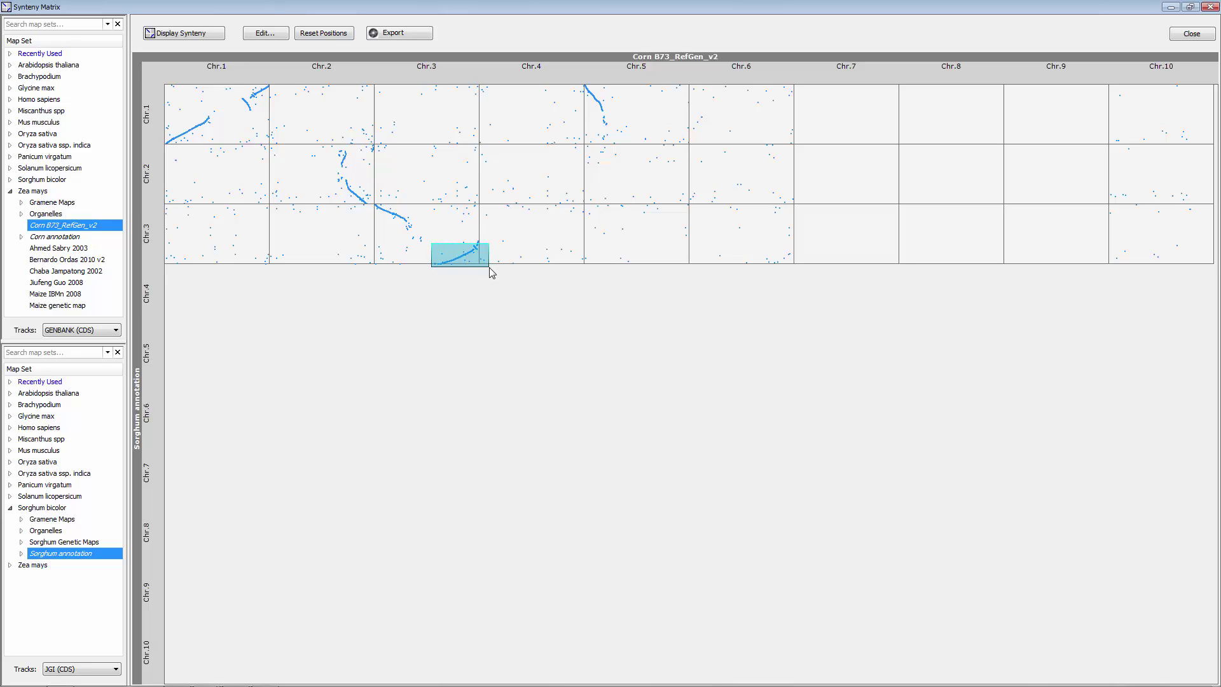
left_click_drag(490, 268, 489, 271)
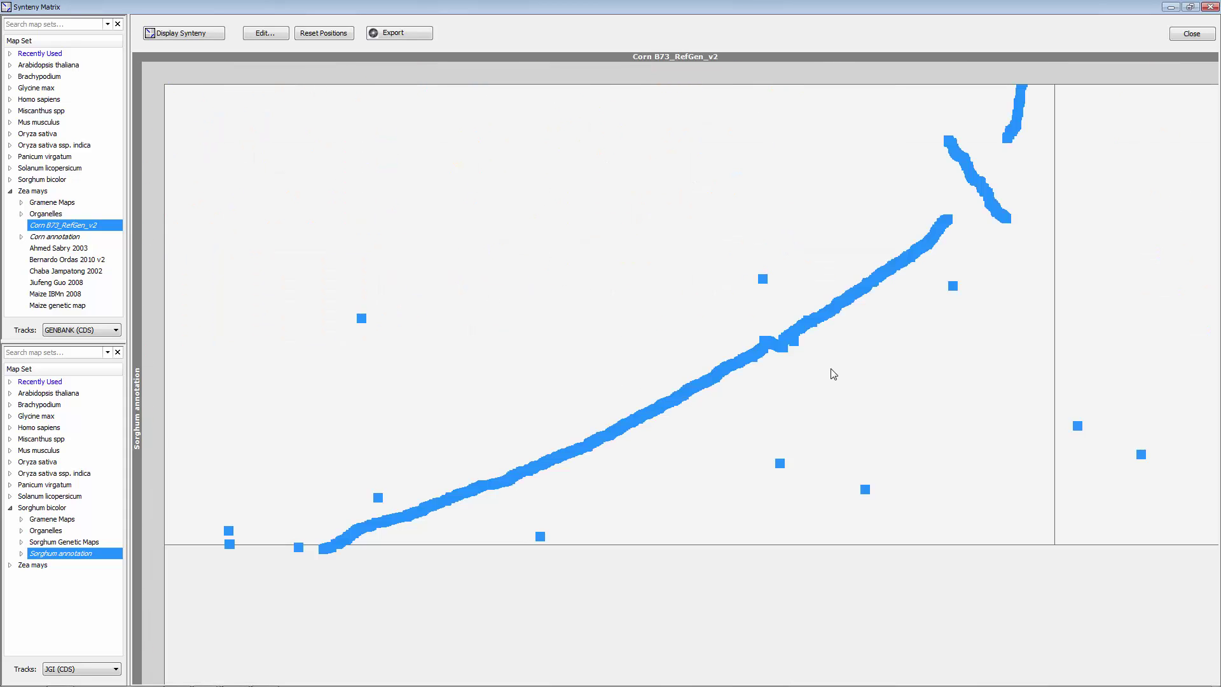
double_click(683, 404)
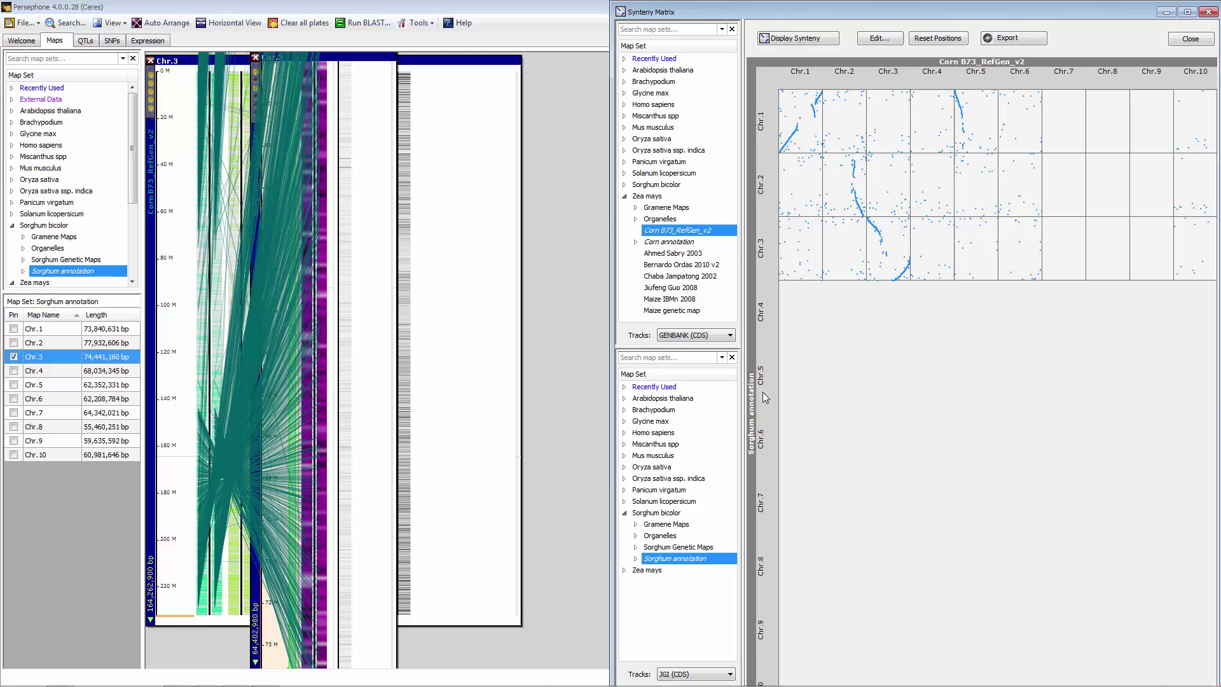
left_click(1190, 39)
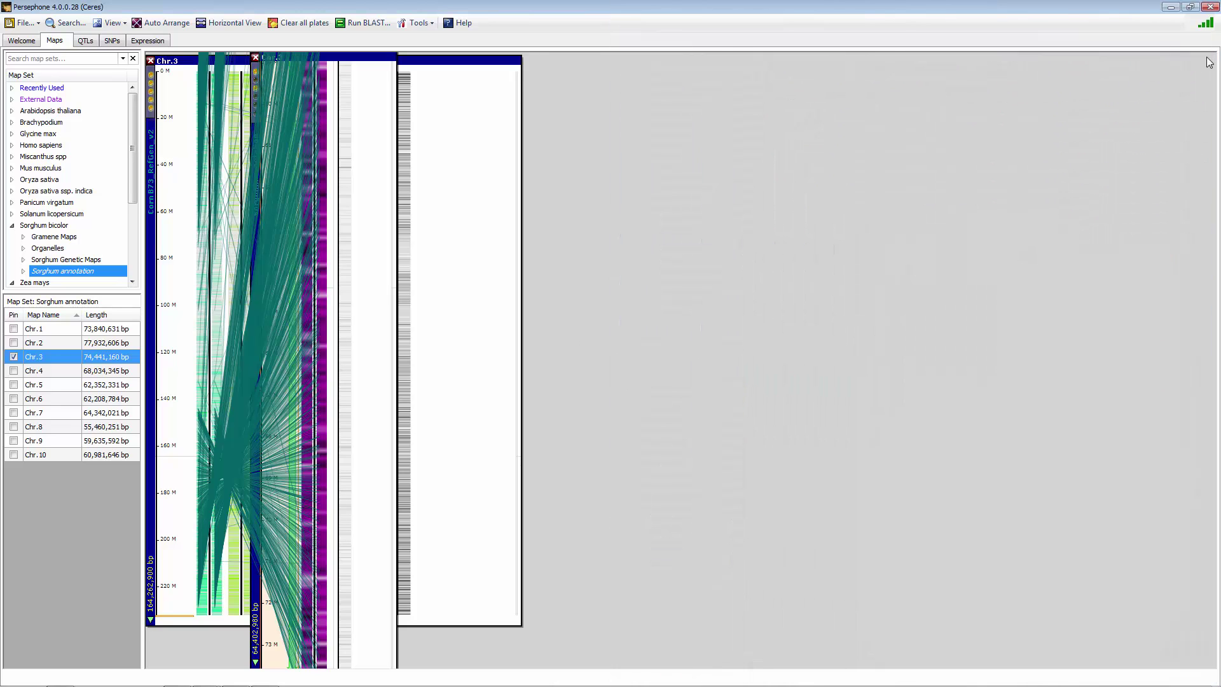
left_click(154, 23)
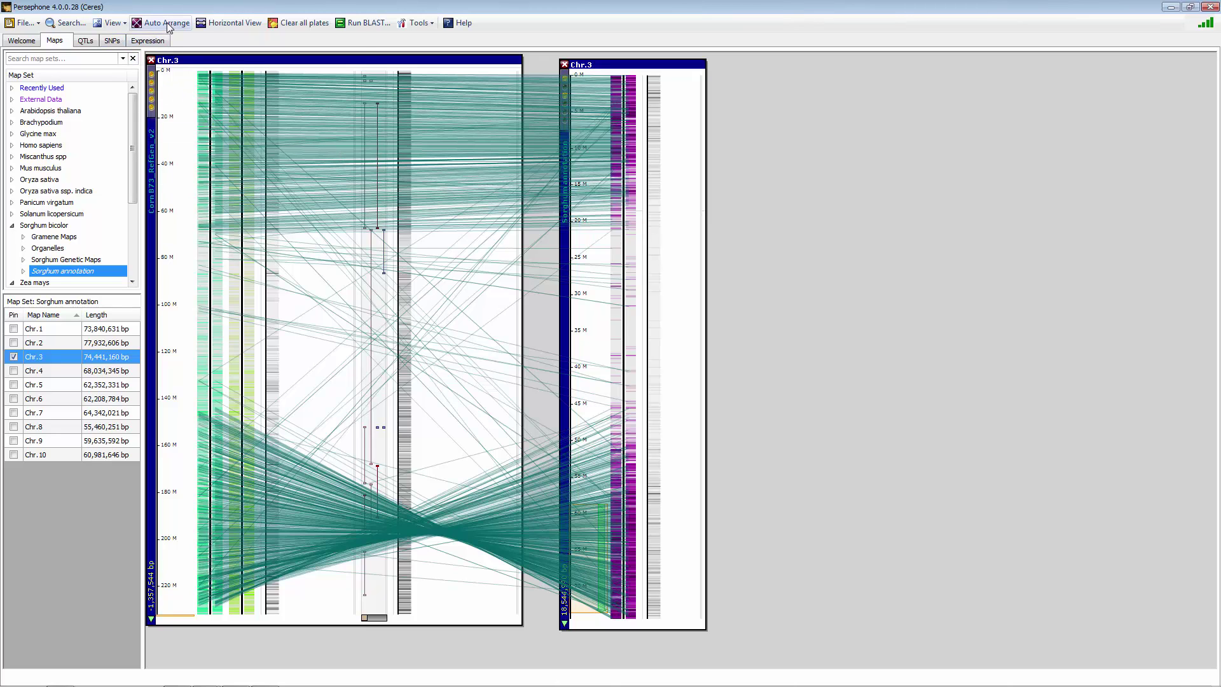
Step: Replace all plates with the Corn B73_RefGen_v2 Chr.3 map and hide its QTL and Illumina MaizeSNP50 tracks
left_click(294, 25)
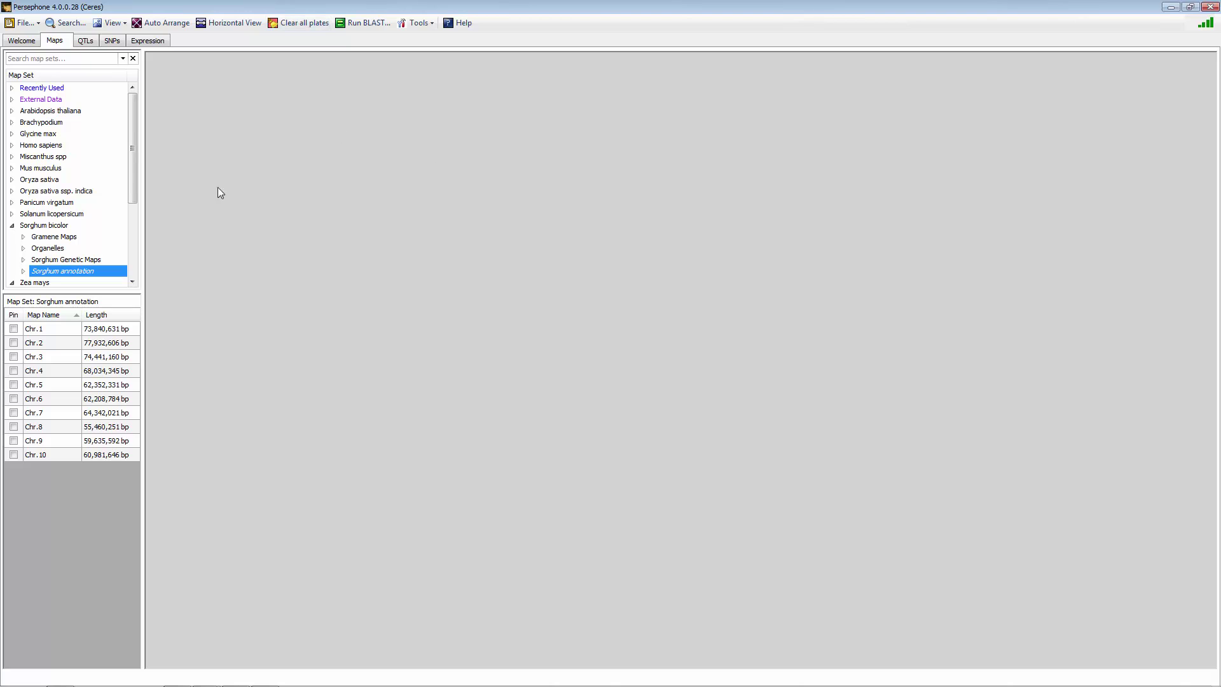
left_click_drag(134, 146, 135, 173)
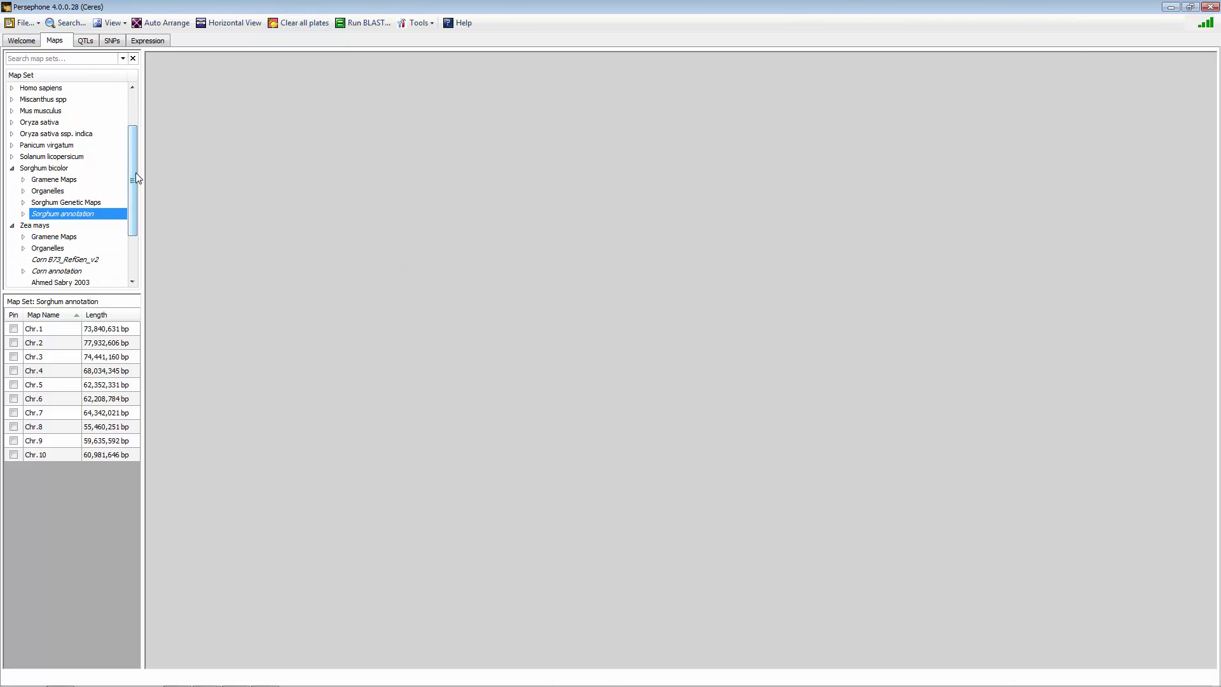
left_click(55, 263)
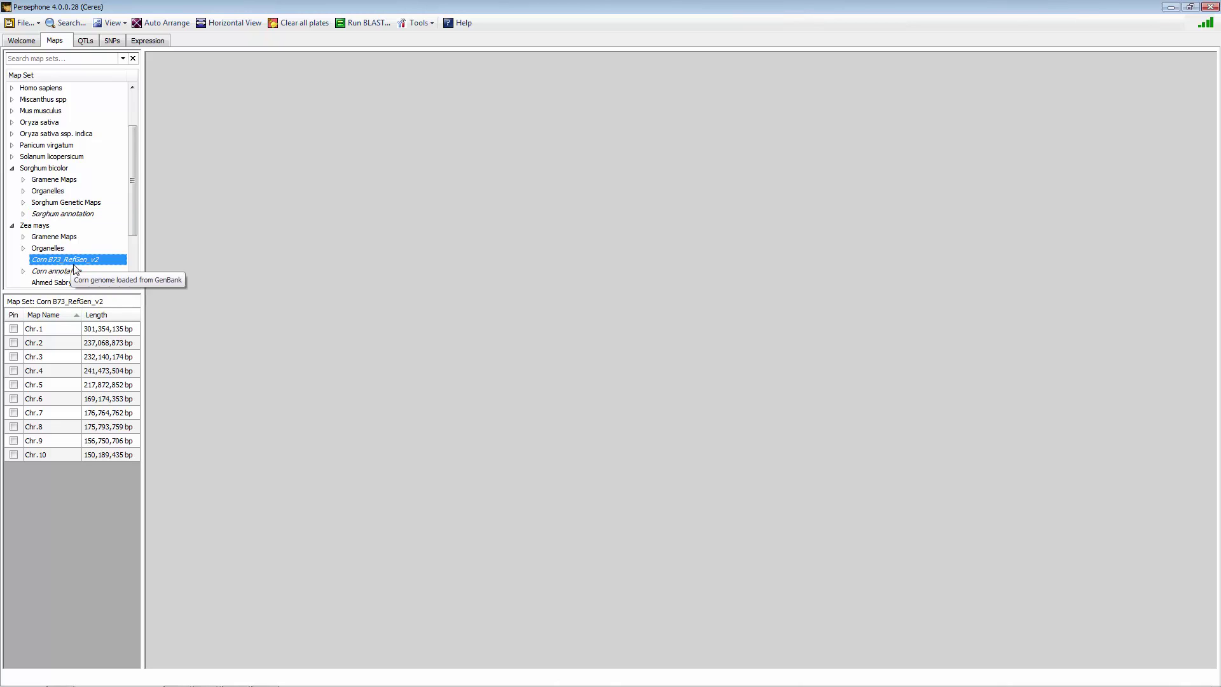
double_click(45, 358)
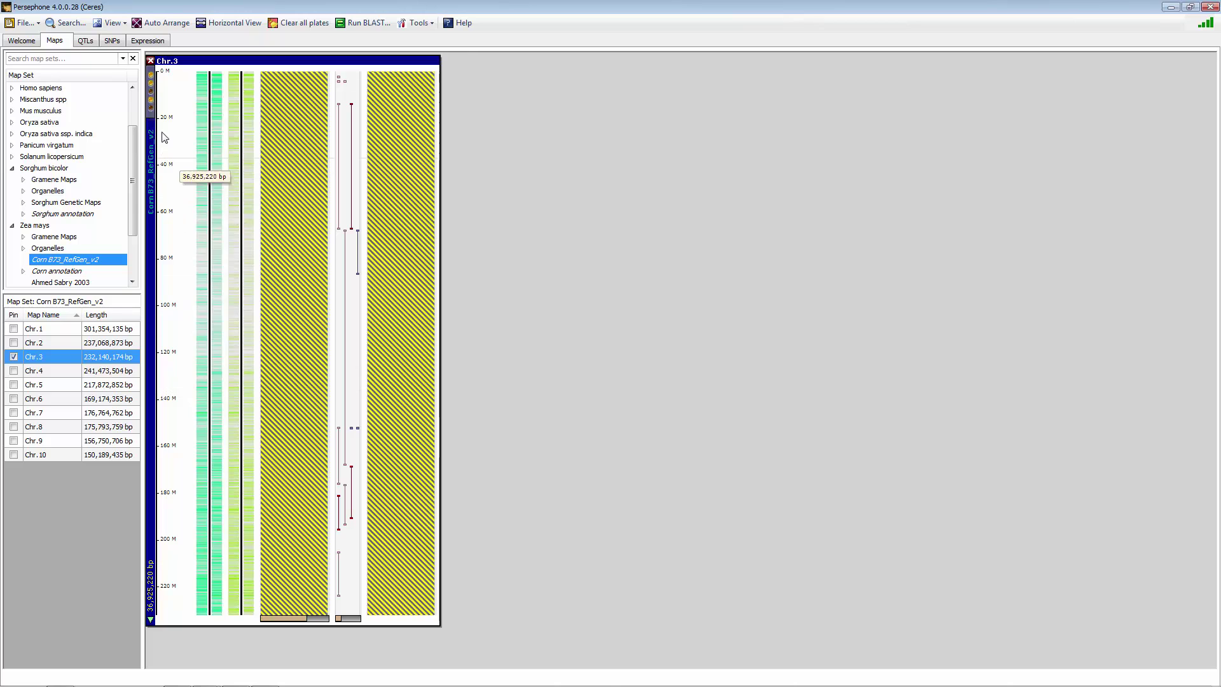
mouse_move(152, 104)
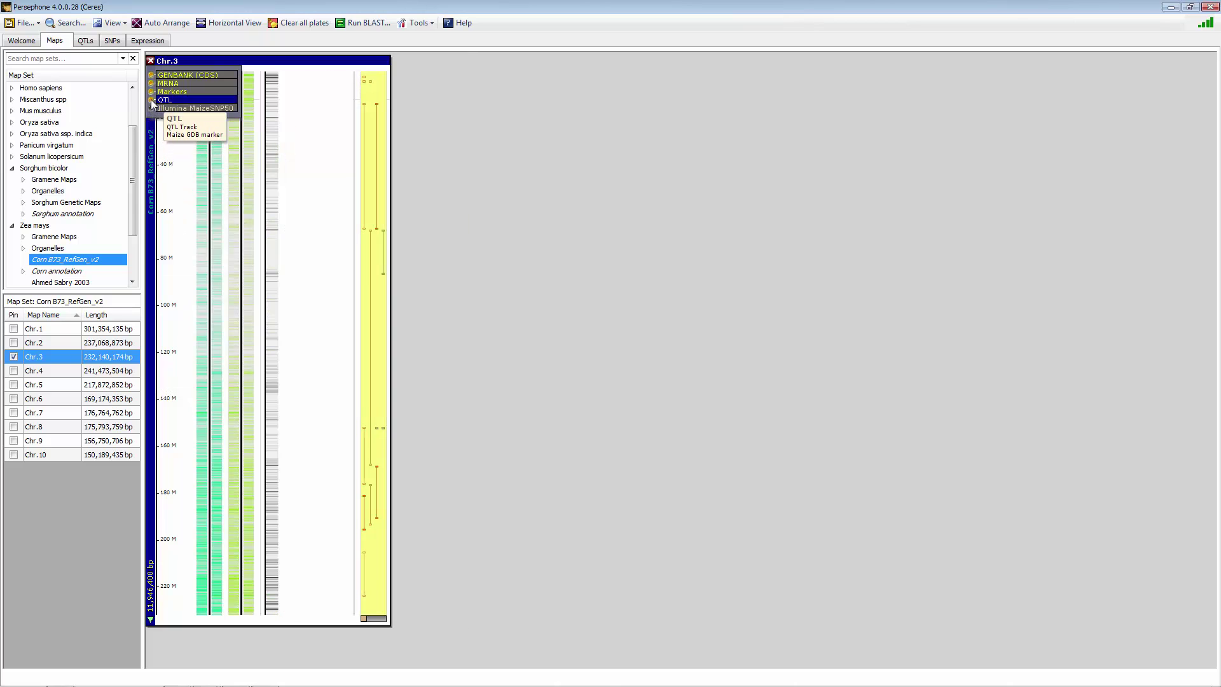
left_click(151, 100)
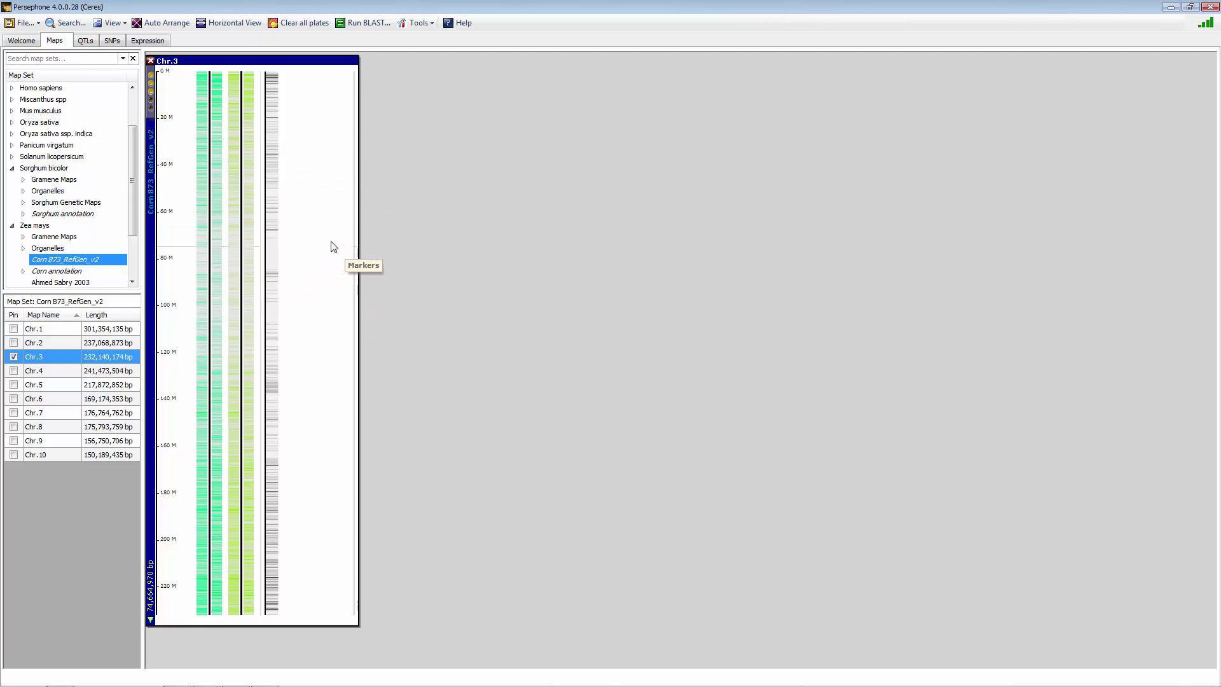
Step: Find synteny for corn Chr.3 in Sorghum bicolor and display the Sorghum annotation Chr.3 map
right_click(318, 209)
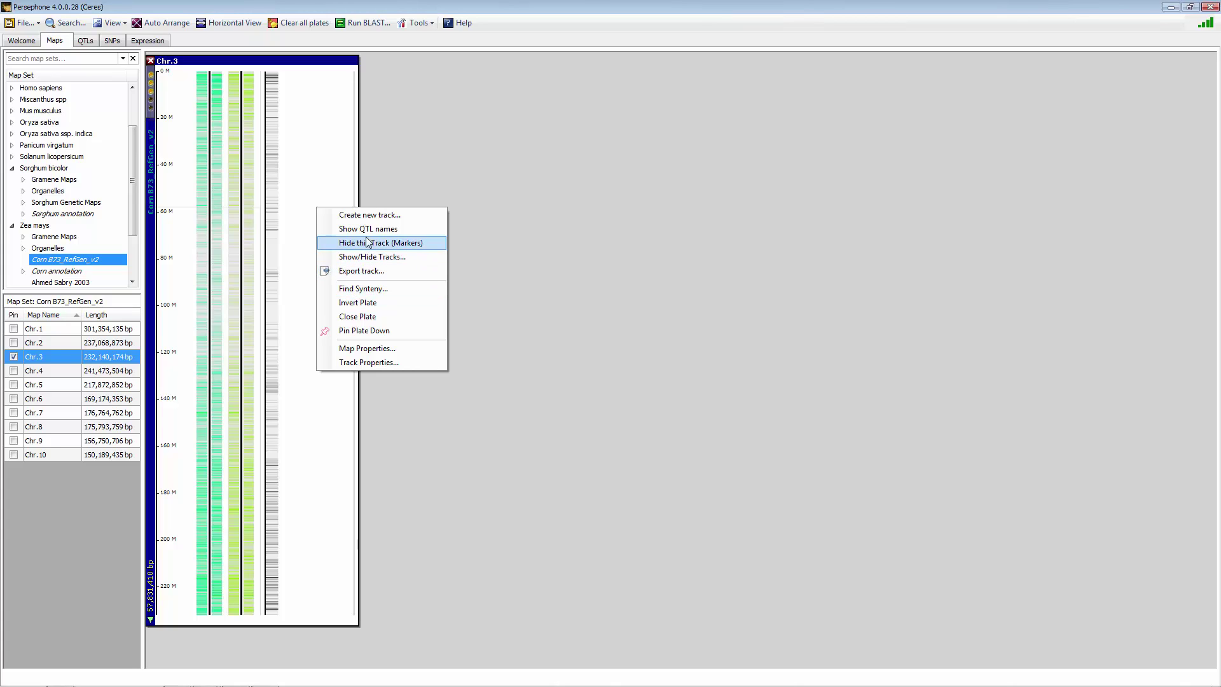
left_click(373, 289)
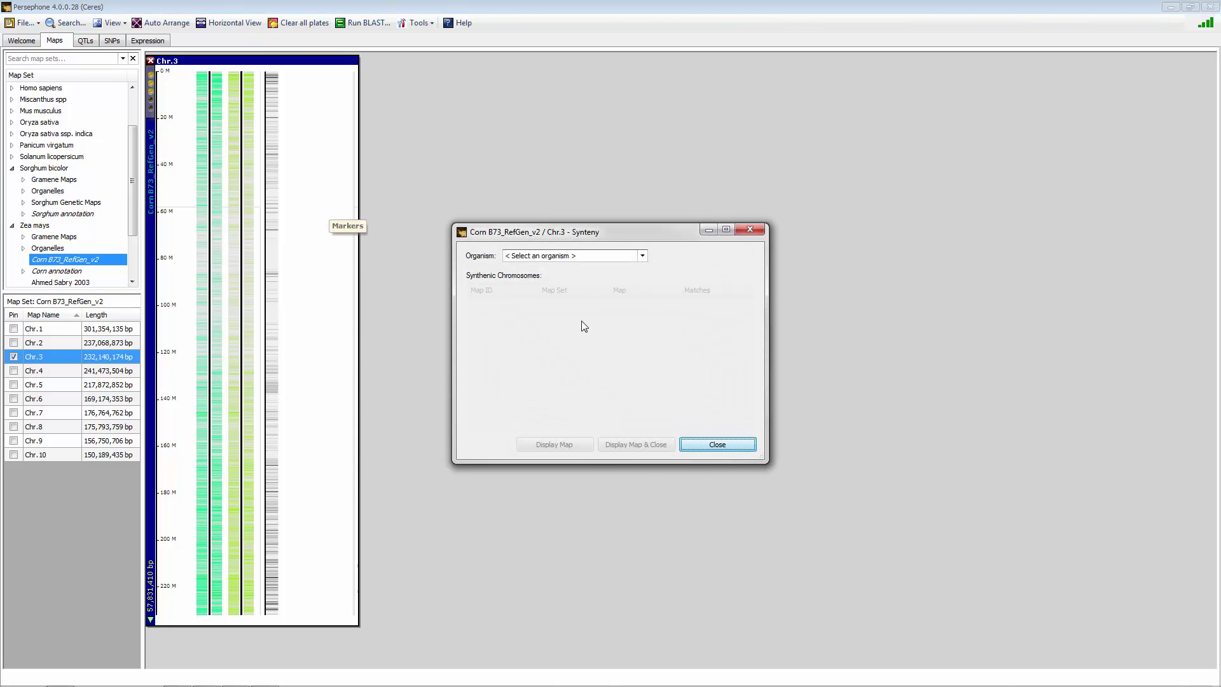
left_click(584, 257)
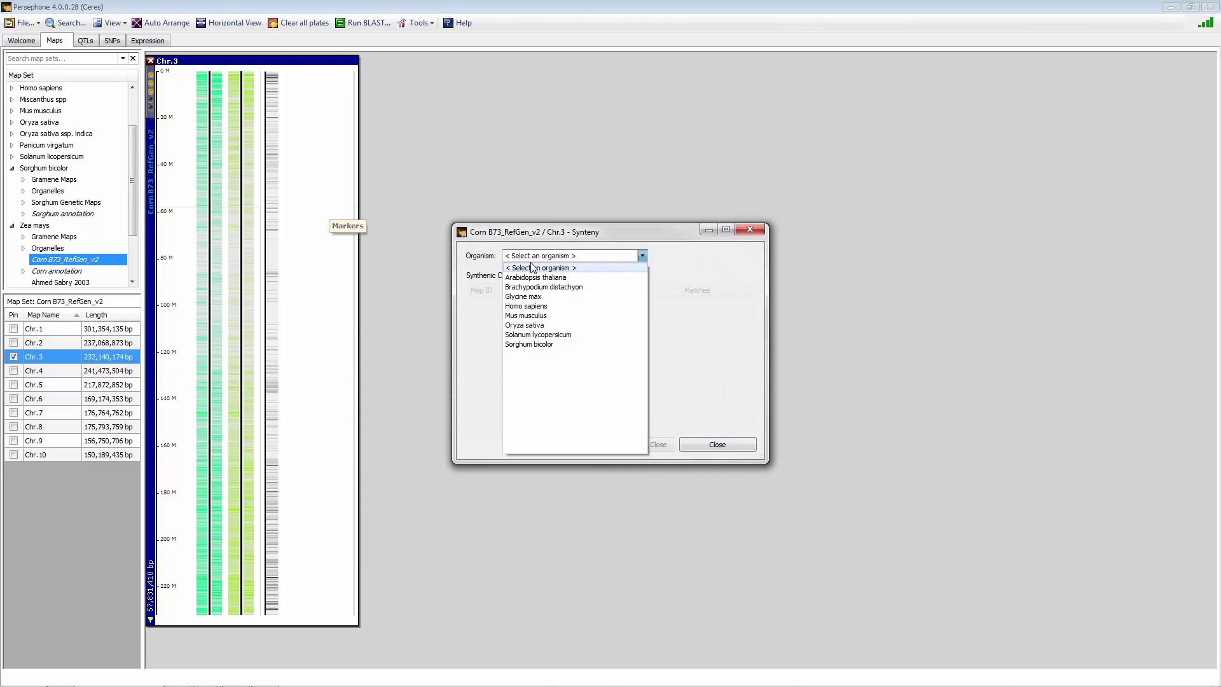
left_click(535, 345)
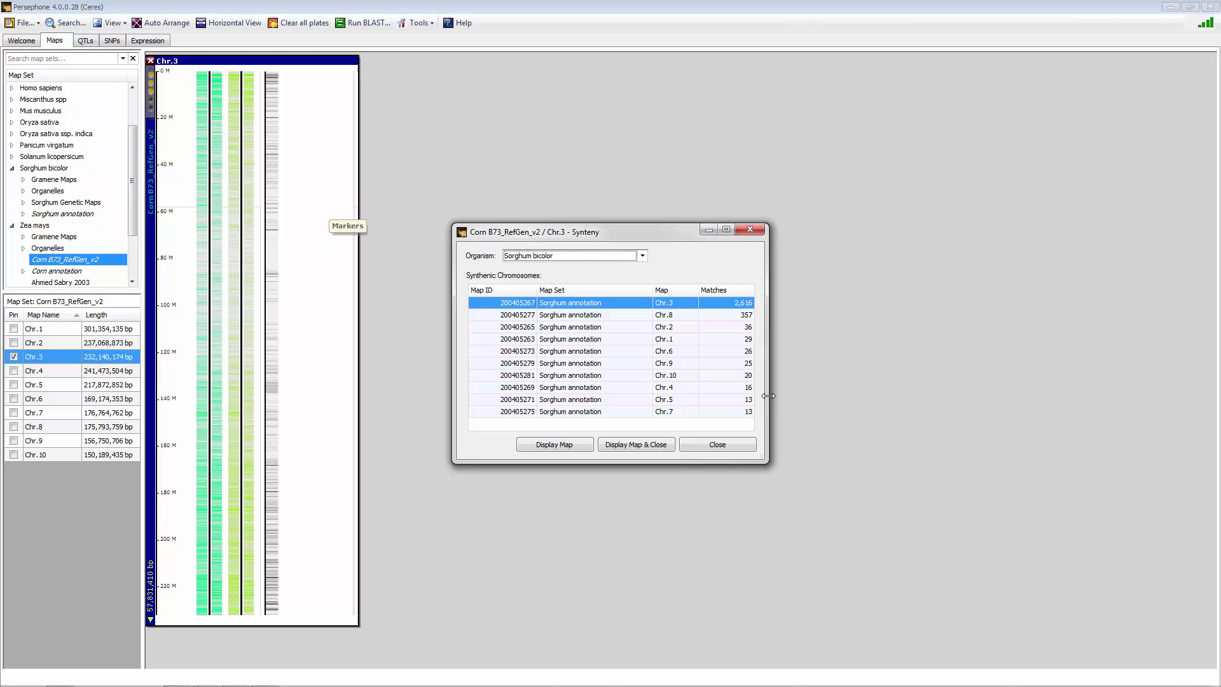
left_click_drag(768, 384, 820, 385)
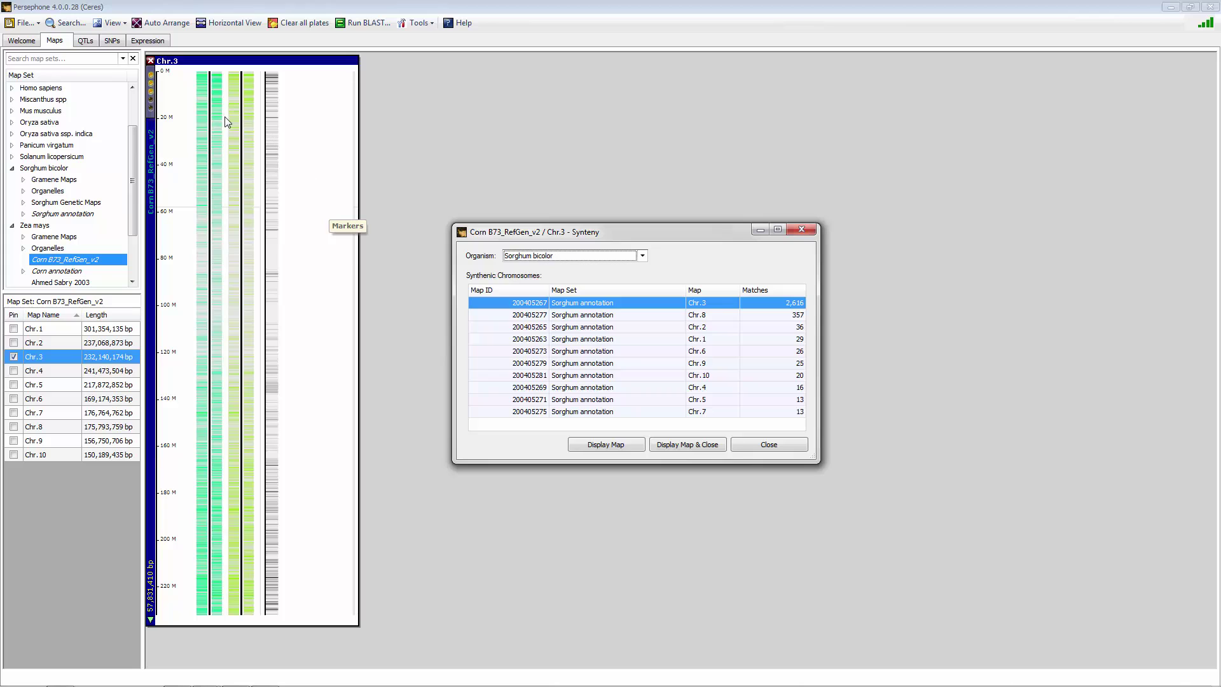
left_click(696, 446)
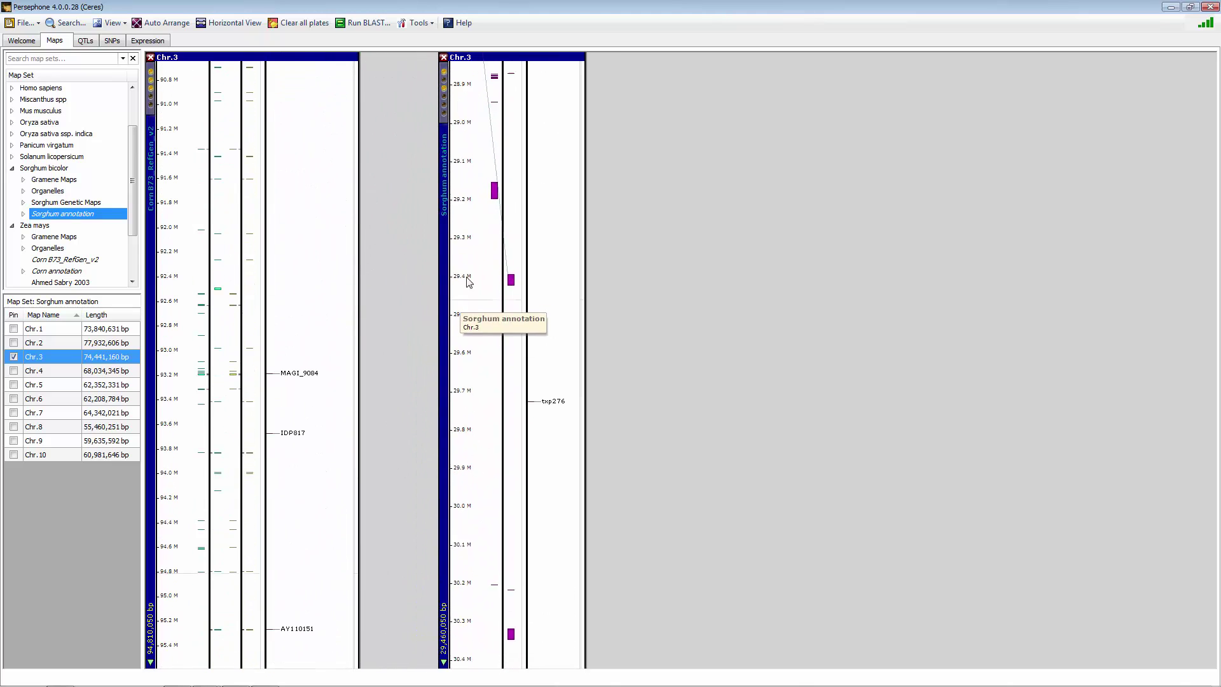
Step: Auto arrange the corn and sorghum Chr.3 plates so both chromosomes fit side by side at full length
scroll(269, 272, "up", 2)
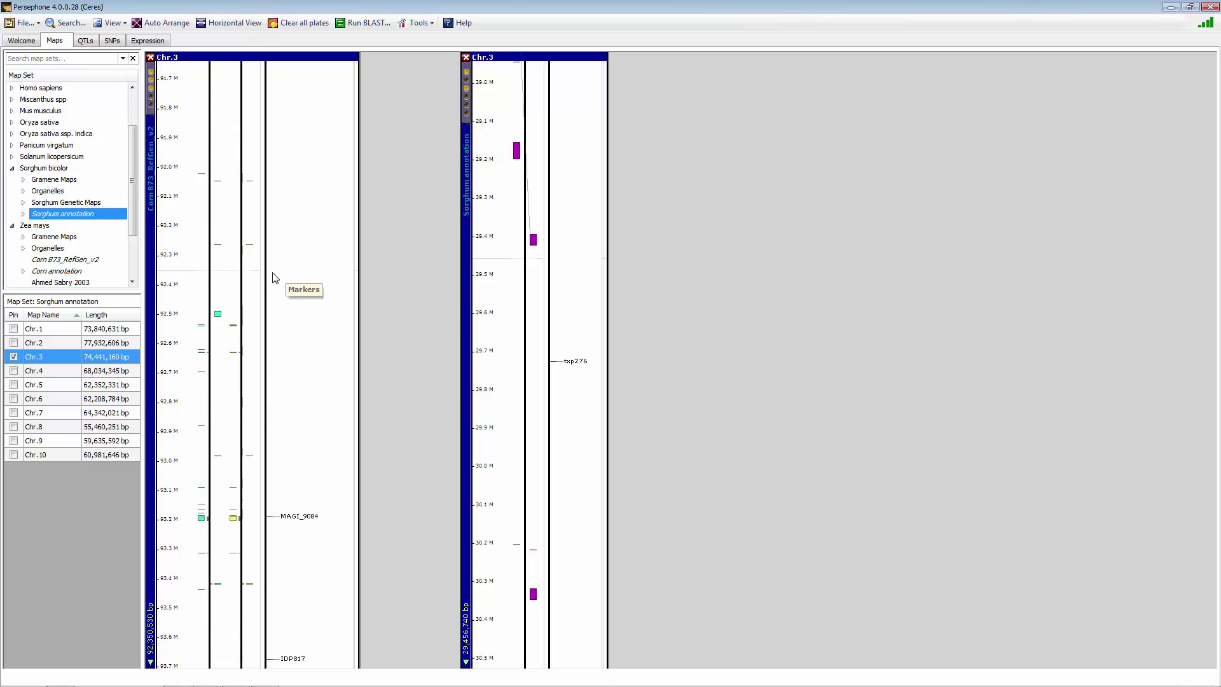
scroll(280, 273, "down", 2)
left_click(162, 23)
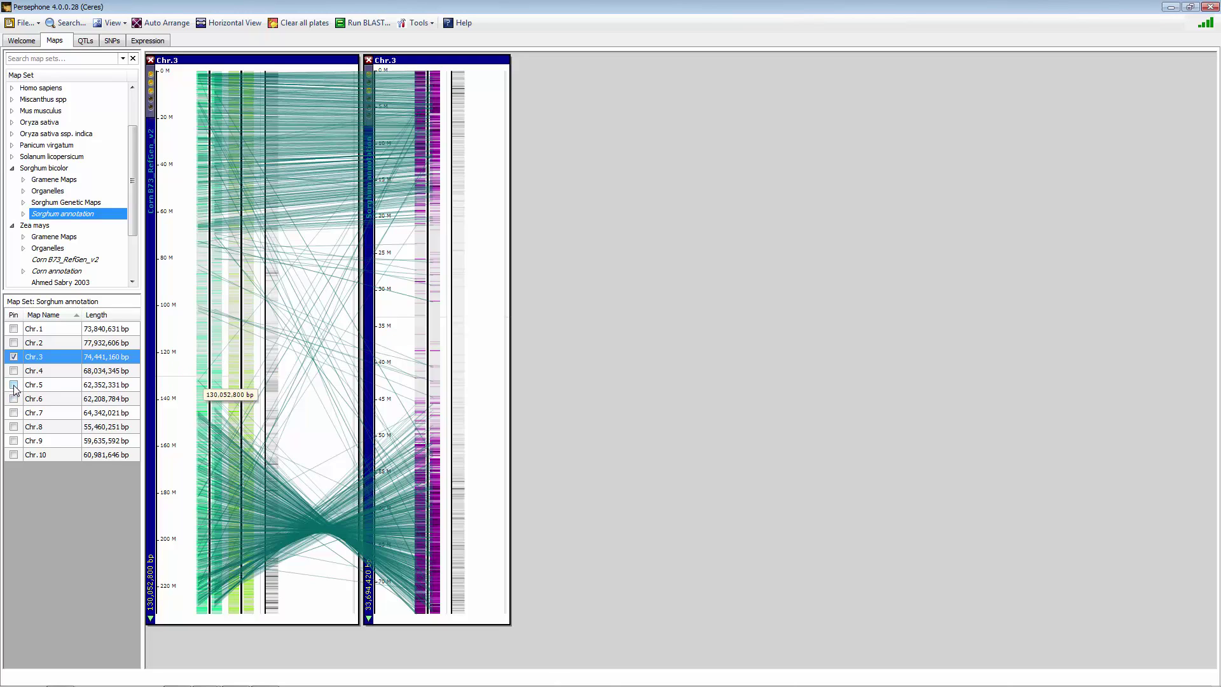
Step: Add the Corn B73_RefGen_v2 Chr.5 map and display its syntenic Sorghum bicolor map, Sorghum annotation Chr.4
left_click(61, 260)
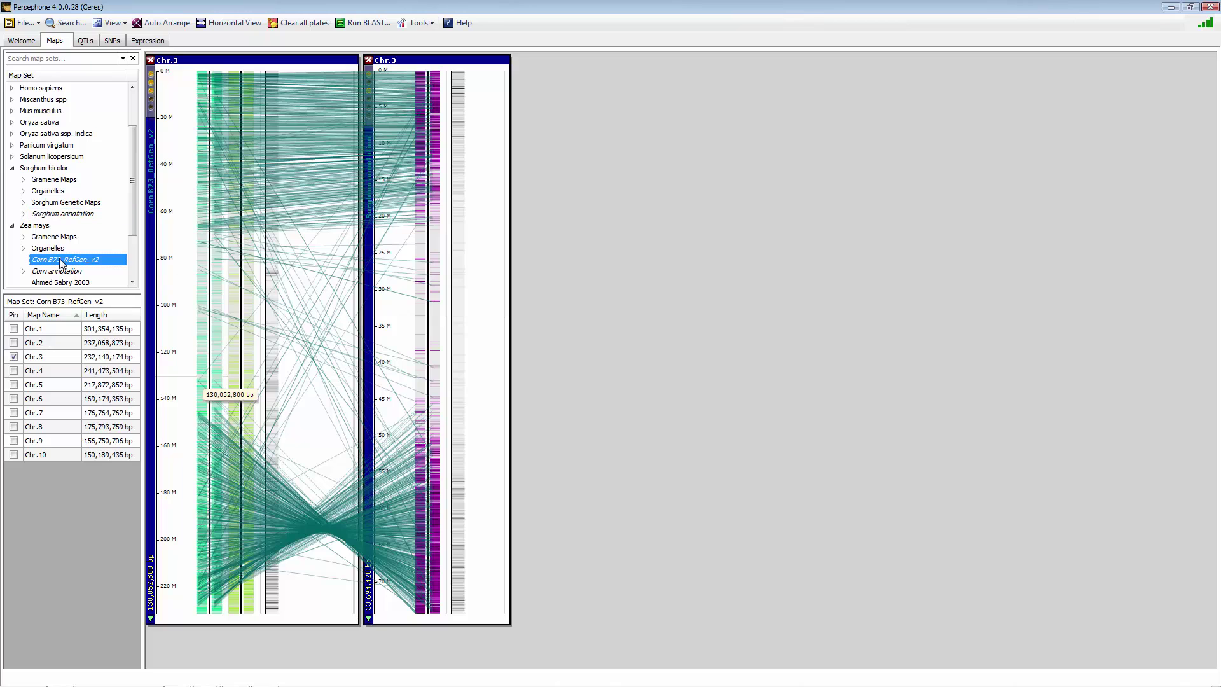
left_click(14, 386)
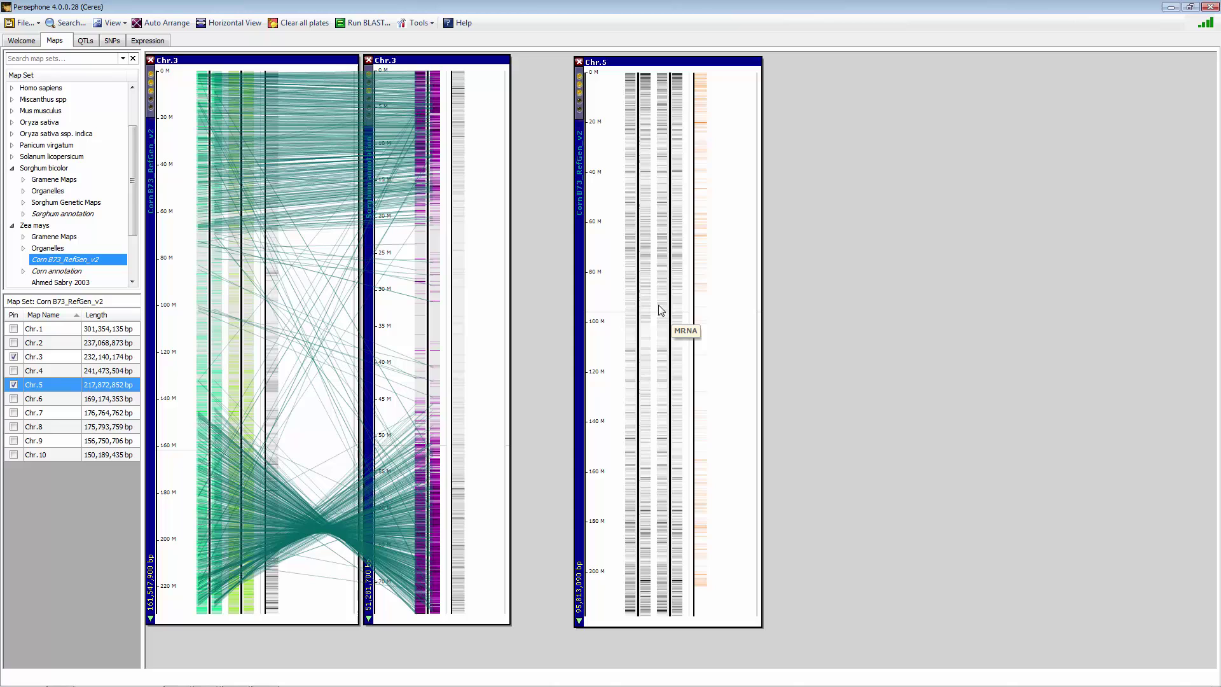
right_click(662, 311)
left_click(684, 352)
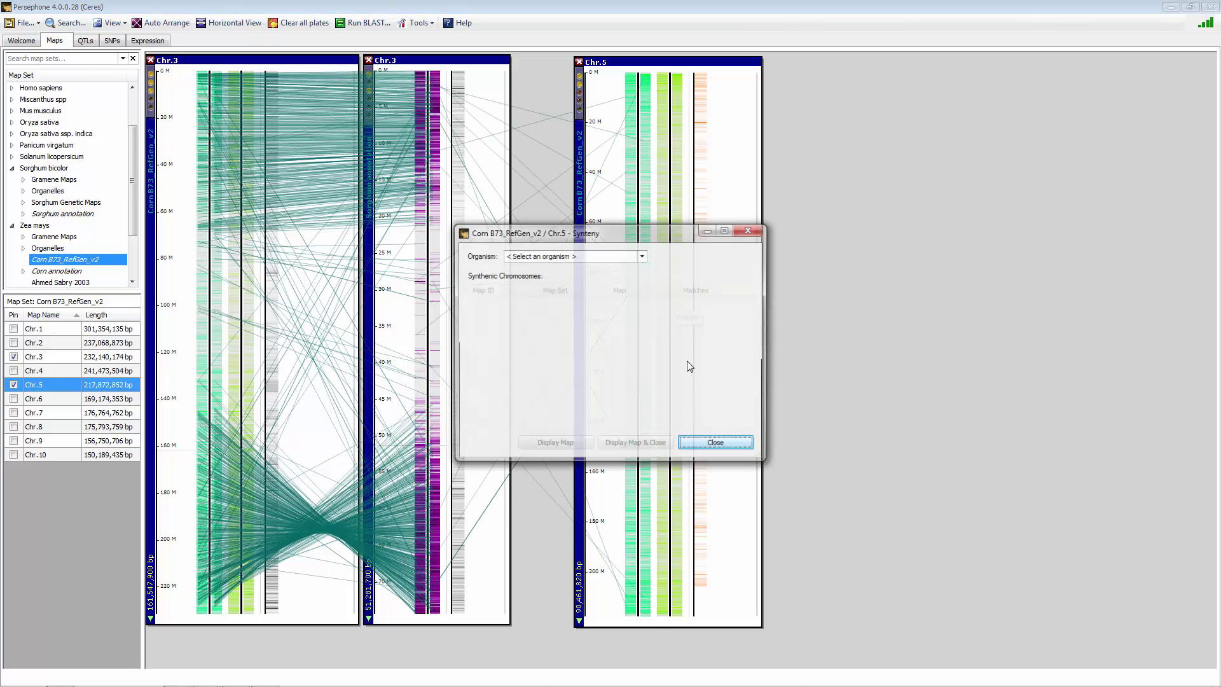
left_click(571, 257)
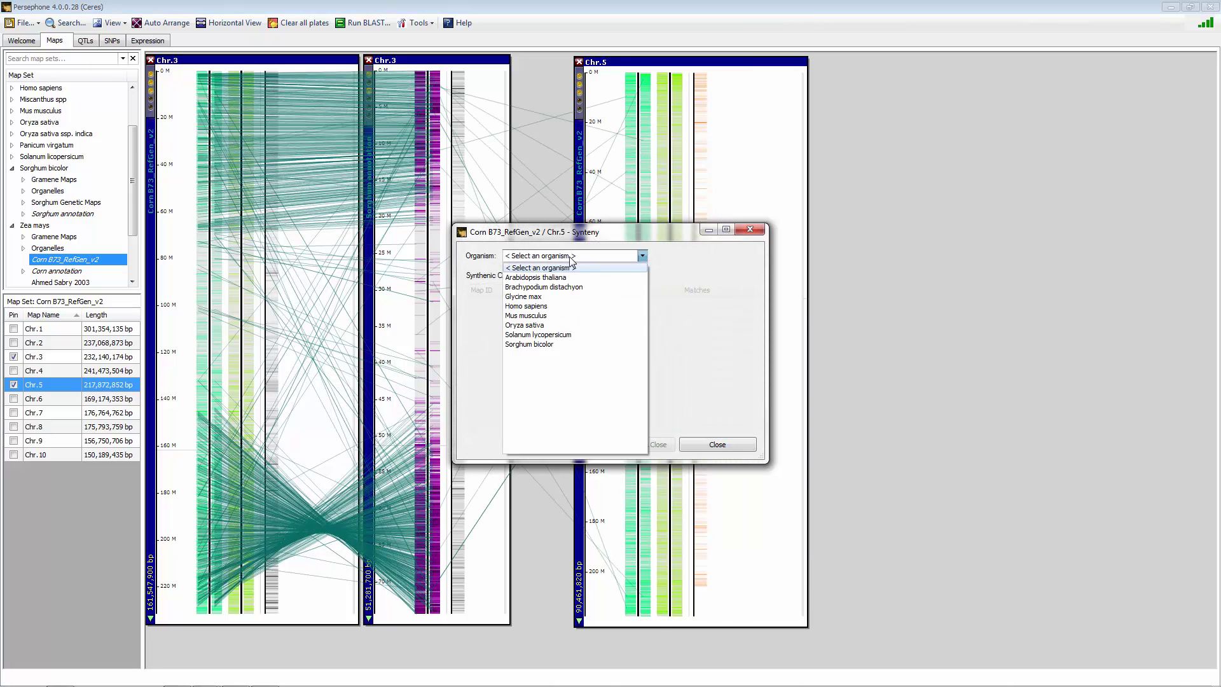
left_click(562, 344)
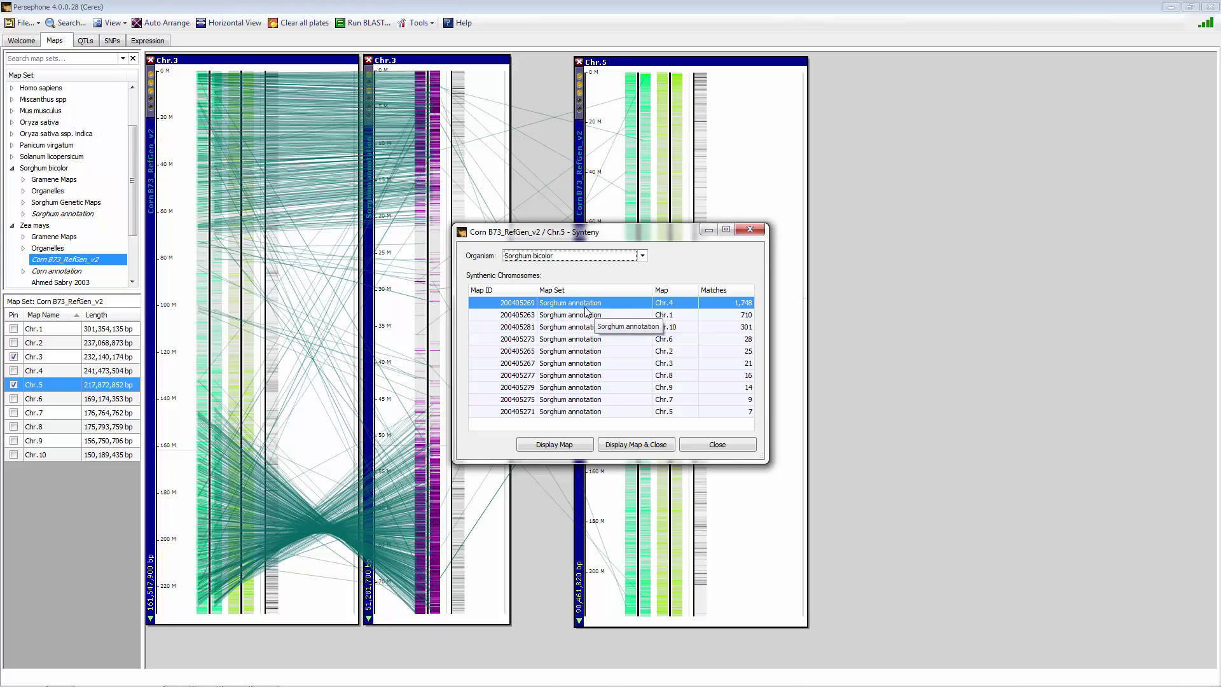
left_click(647, 445)
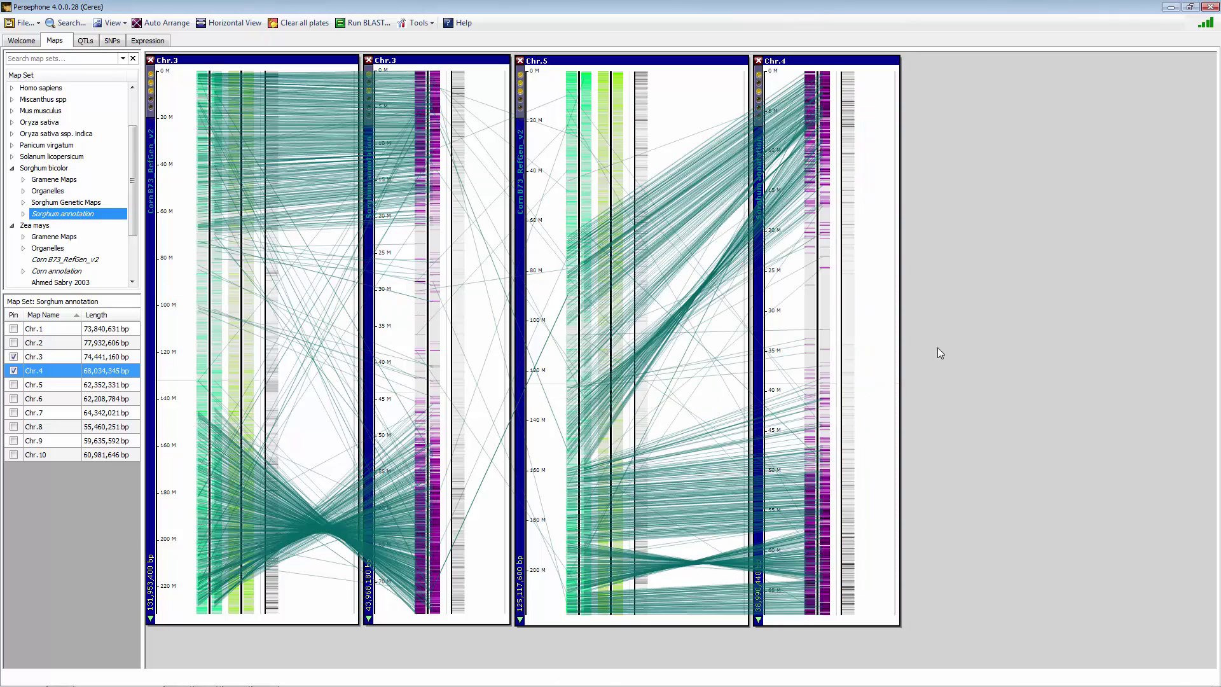
Step: Examine the synteny links up close across all four chromosome maps, and on the corn Chr.5 map individually
scroll(944, 325, "up", 3)
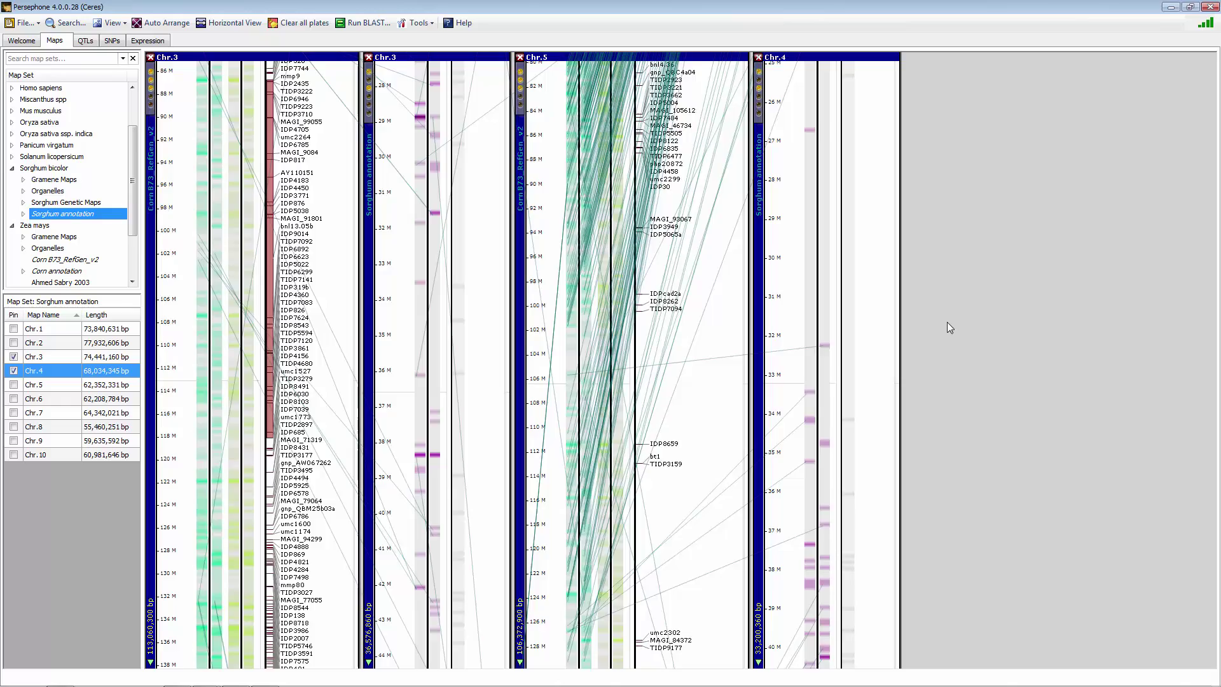
scroll(947, 322, "down", 5)
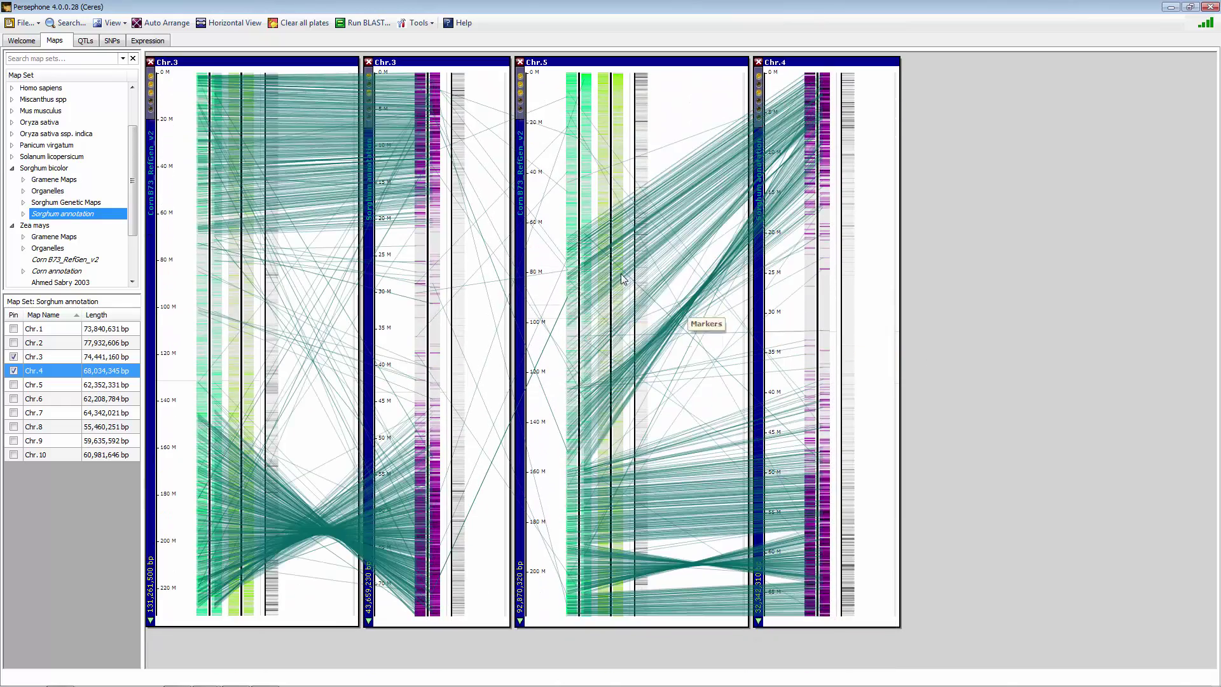
scroll(623, 282, "up", 3)
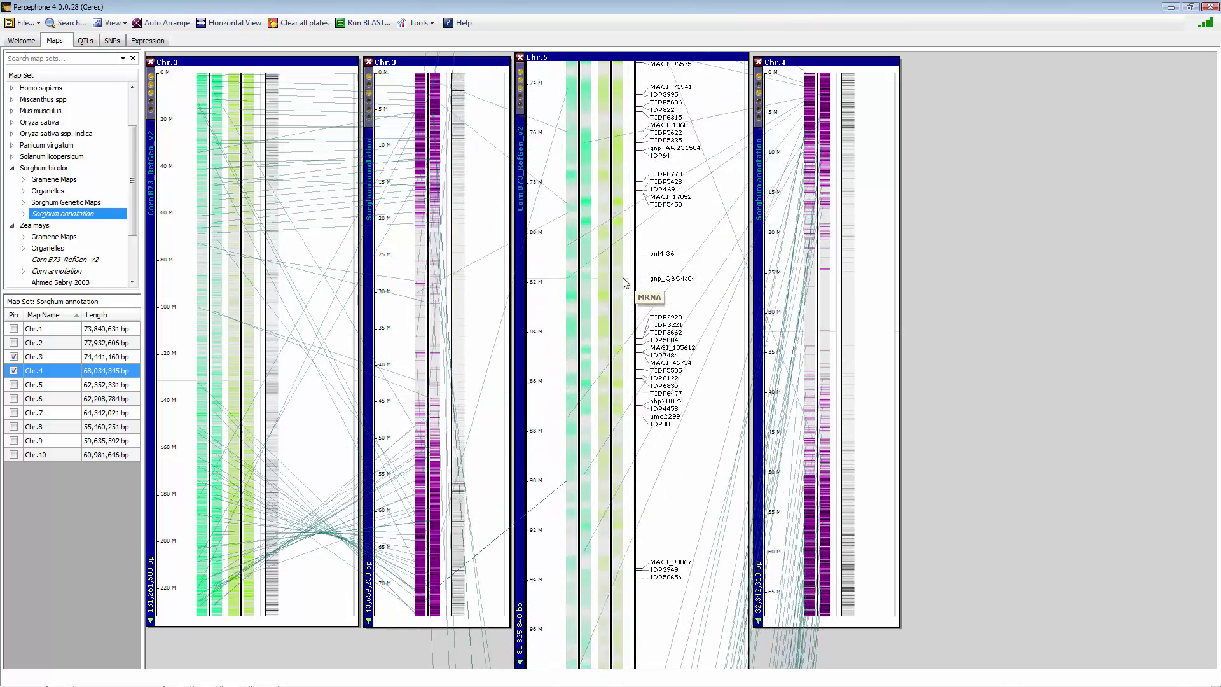
scroll(623, 282, "down", 3)
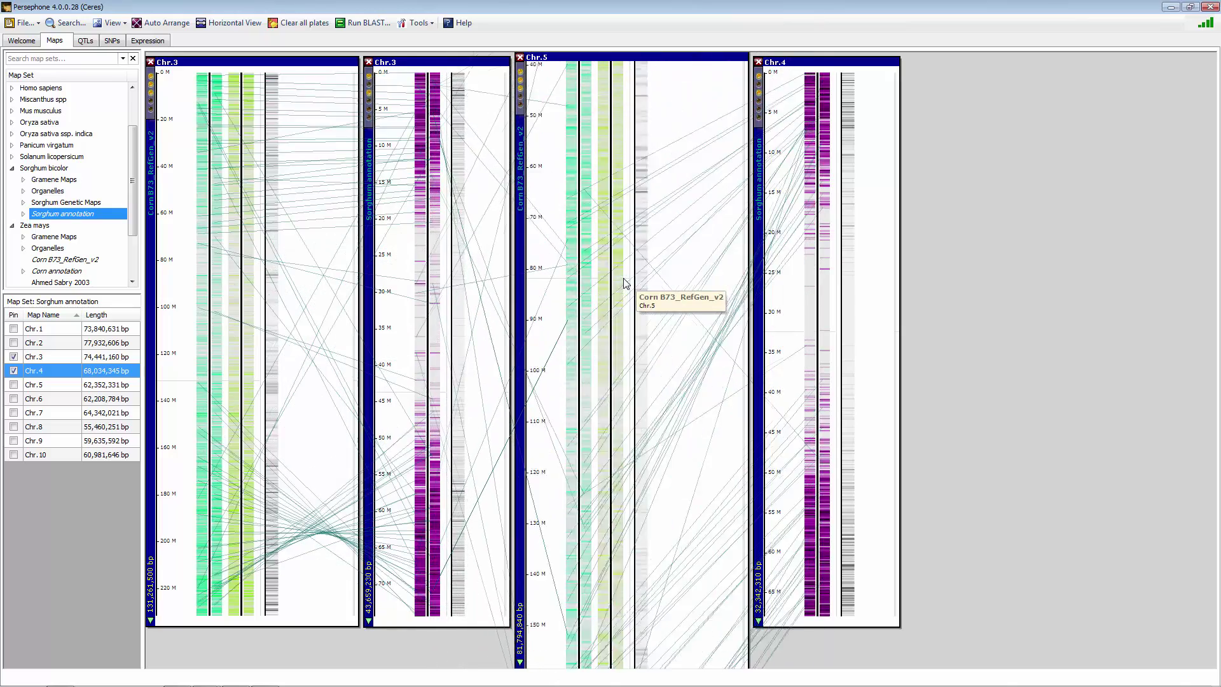
scroll(623, 282, "down", 3)
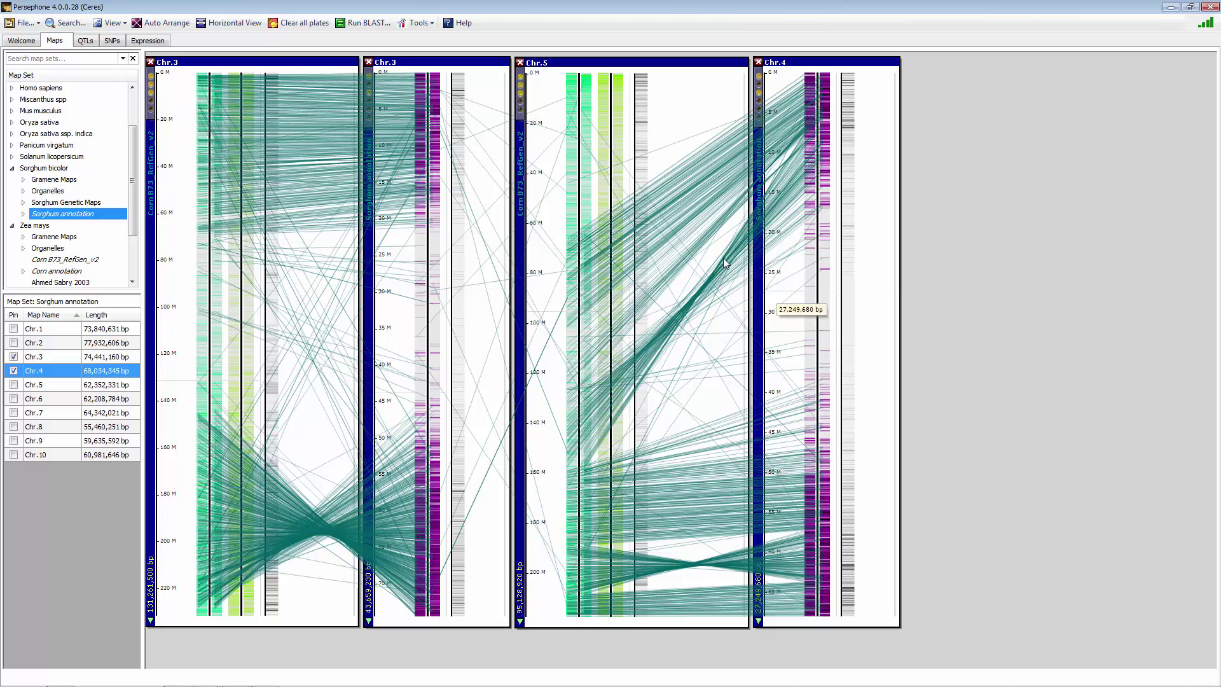